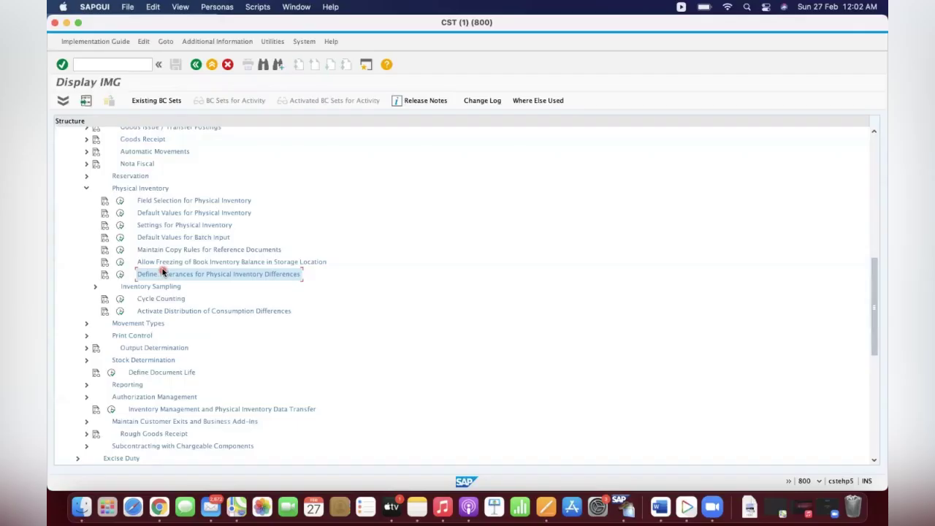
Run 'Allow Freezing of Book Inventory Balance in Storage Location' for work area plant GKP1.
click(120, 262)
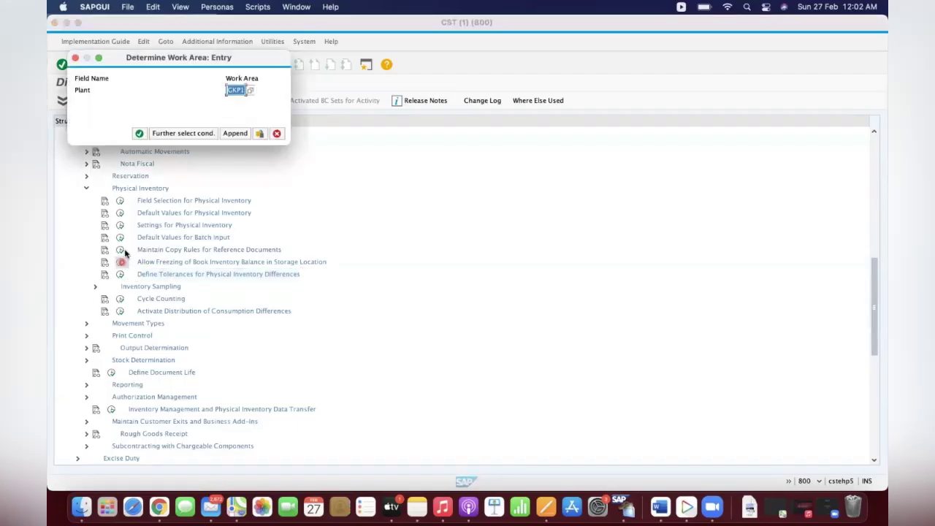
click(139, 133)
click(126, 225)
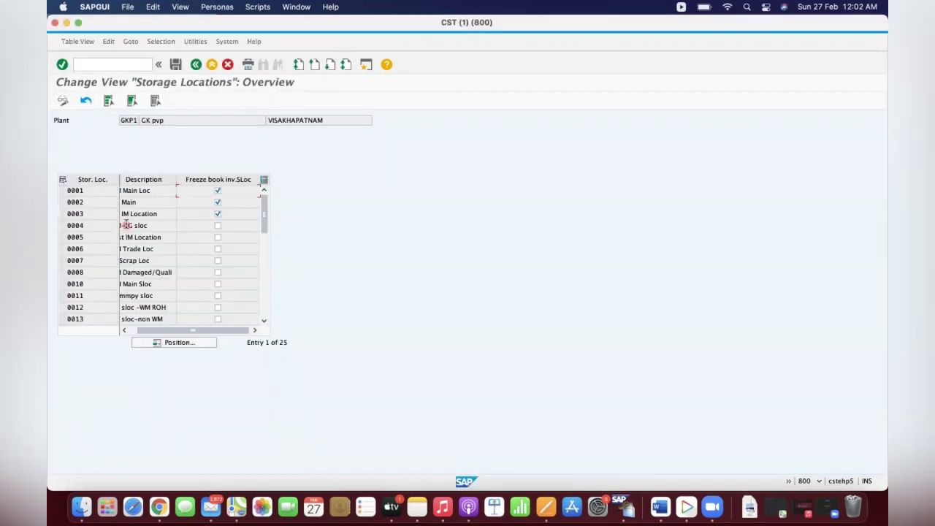
Show the full storage location descriptions, then start a new session with /OMJJ.
click(146, 202)
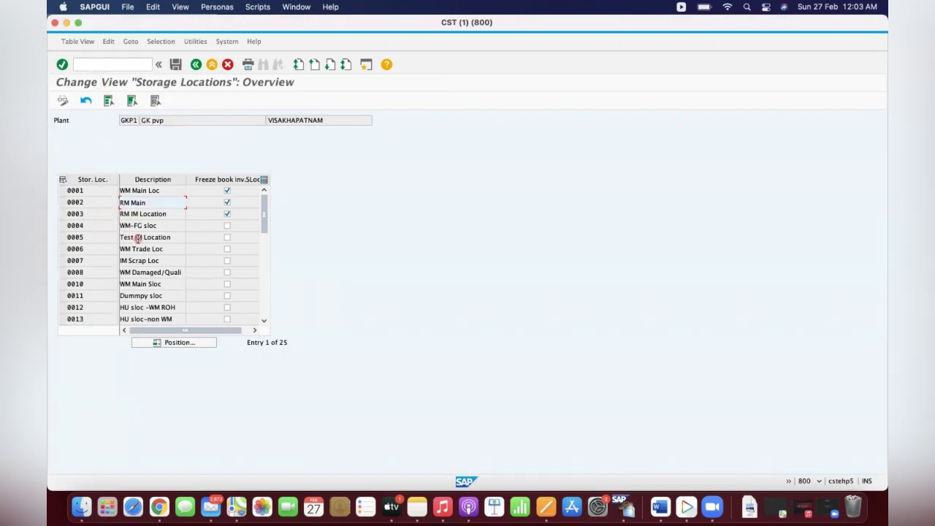
click(95, 66)
text(/O)
text(MJJ)
key(Return)
Step through the physical inventory header fields, then restart document creation with /NMI.
key(Tab)
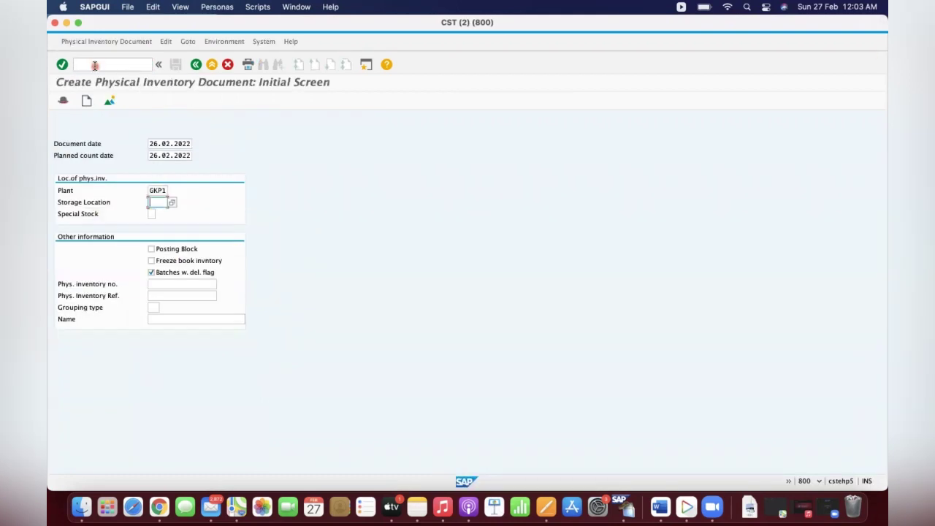
key(Tab)
key(Tab)
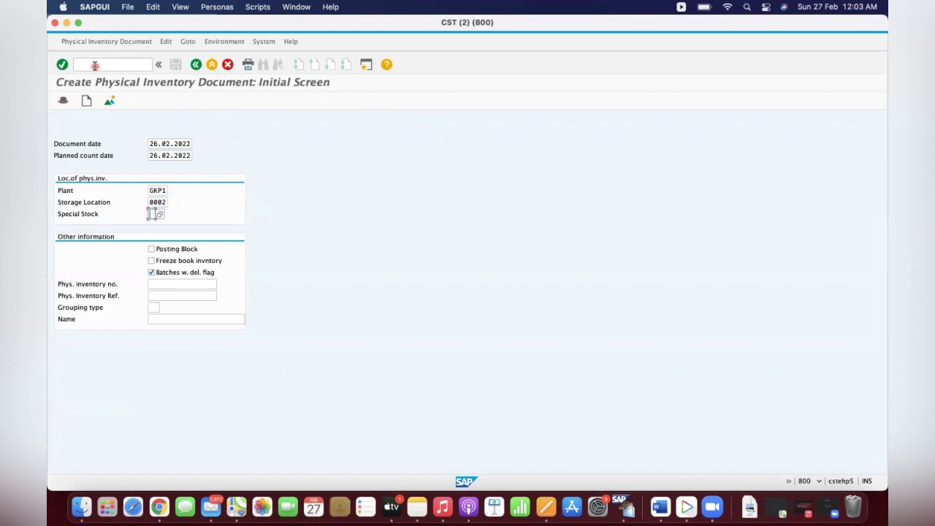
click(95, 66)
key(Return)
click(108, 63)
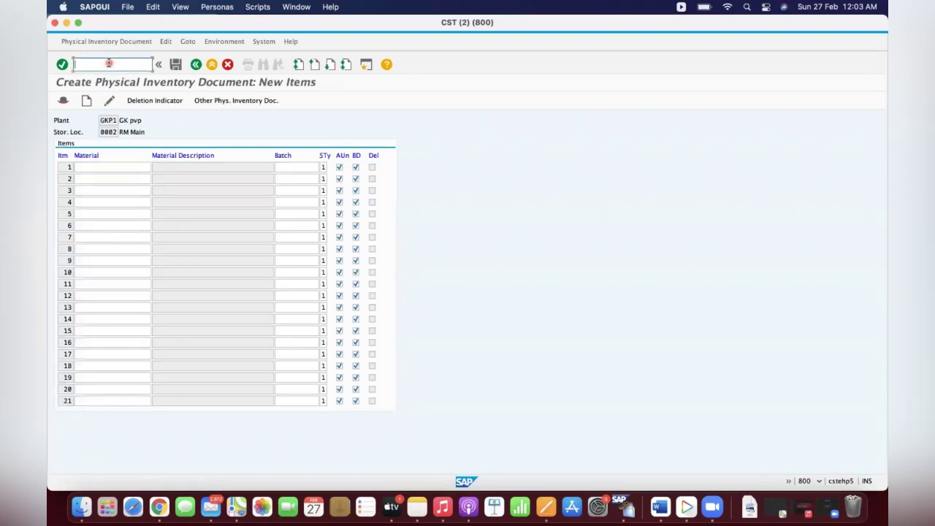
text(/NMI01)
key(Return)
Enter storage location 0005, tick Freeze book inventory on the header and confirm to see the rejection.
key(Tab)
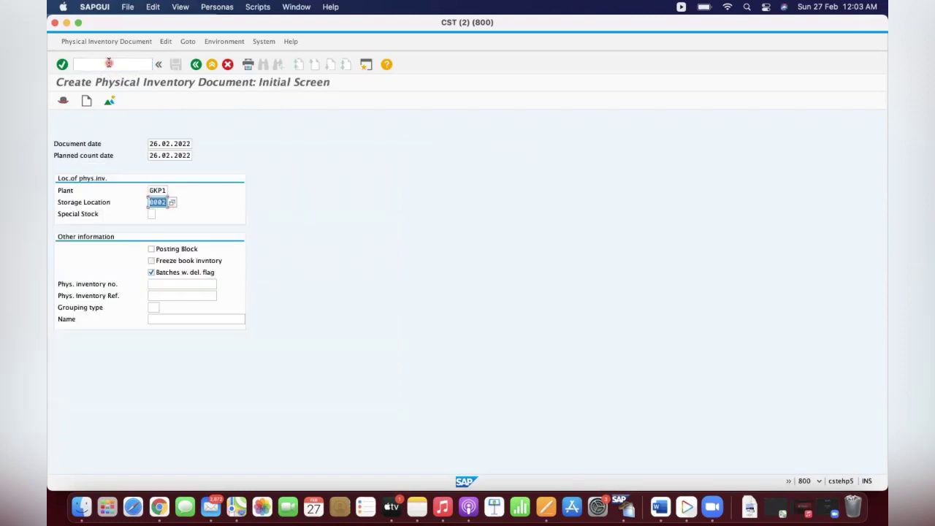
text(0005)
key(Return)
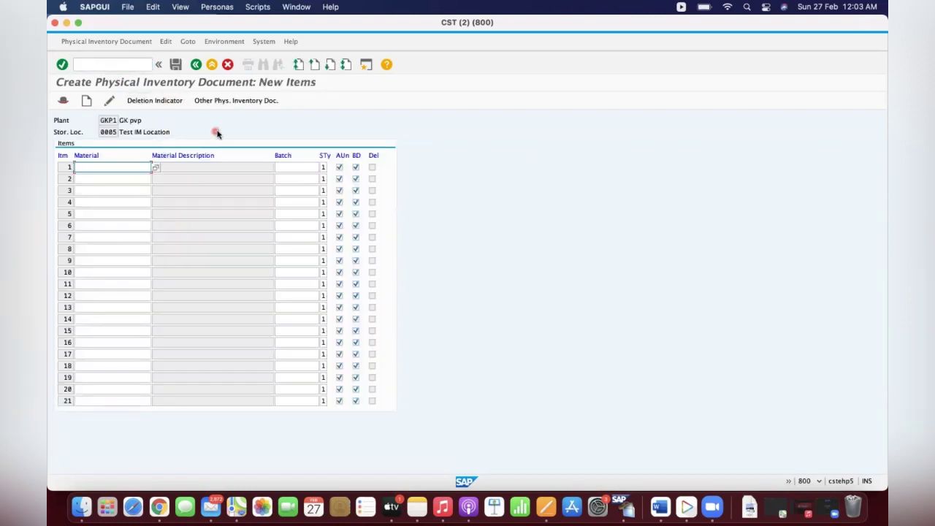
click(196, 64)
click(152, 260)
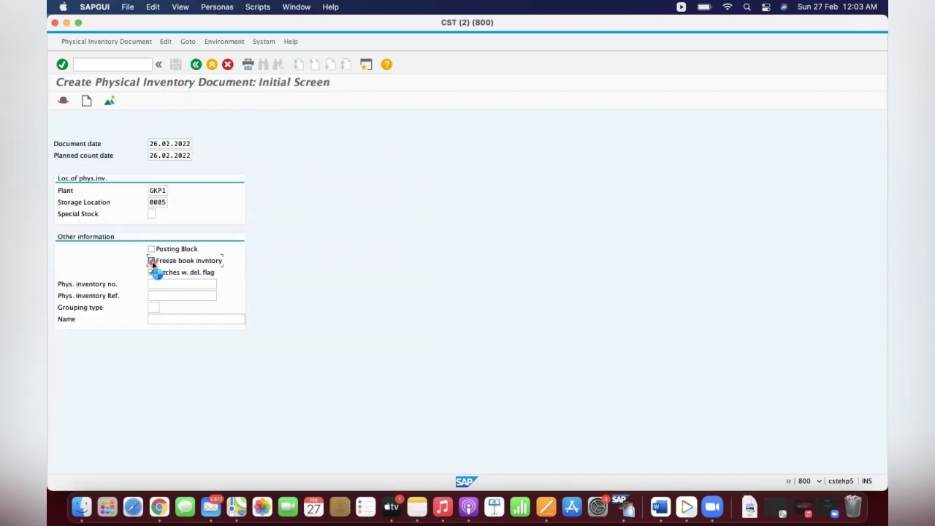
key(Return)
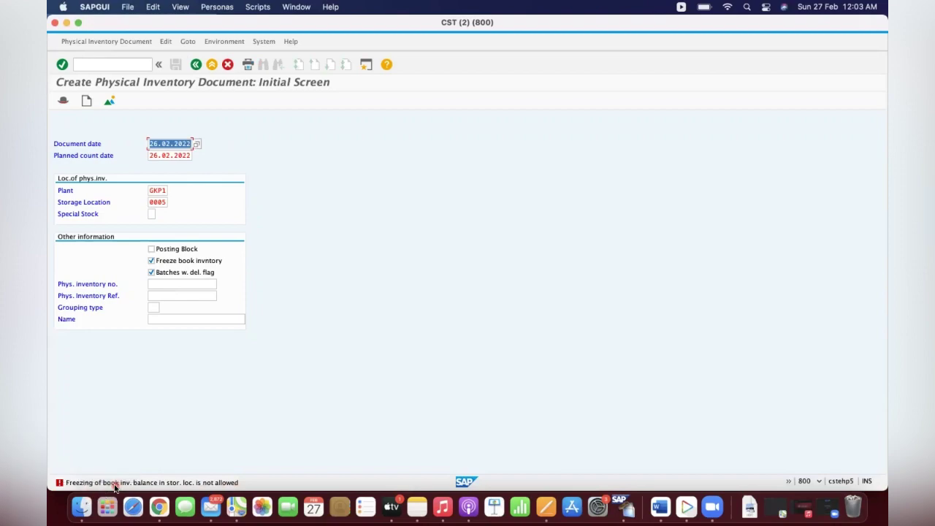
key(super+Tab)
key(super+Tab)
key(super+Tab)
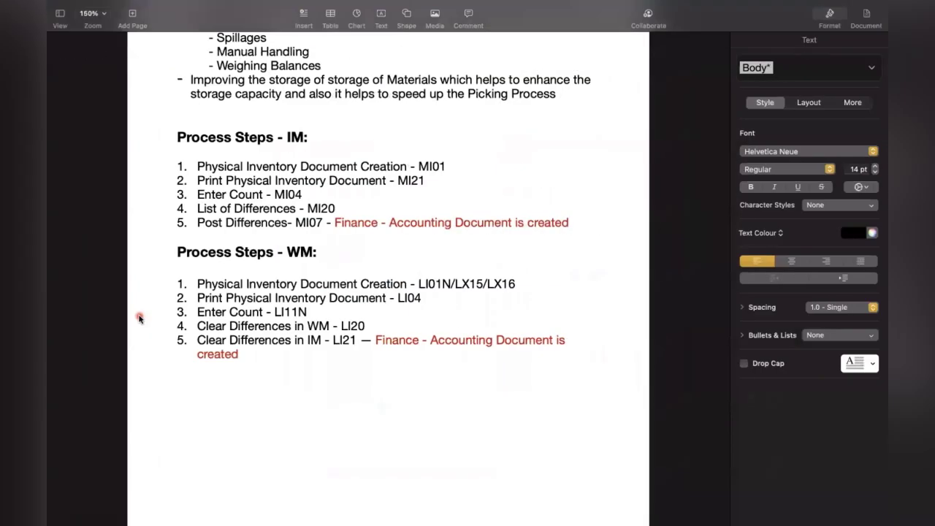
key(super+Tab)
key(super+Tab)
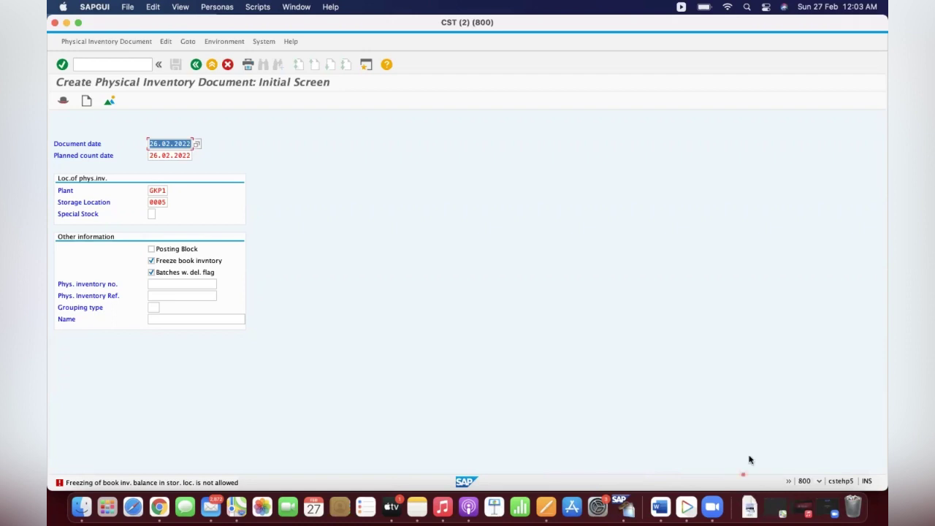
Bring the CST (1) storage locations window forward and check the physical inventory session behind it.
right_click(627, 514)
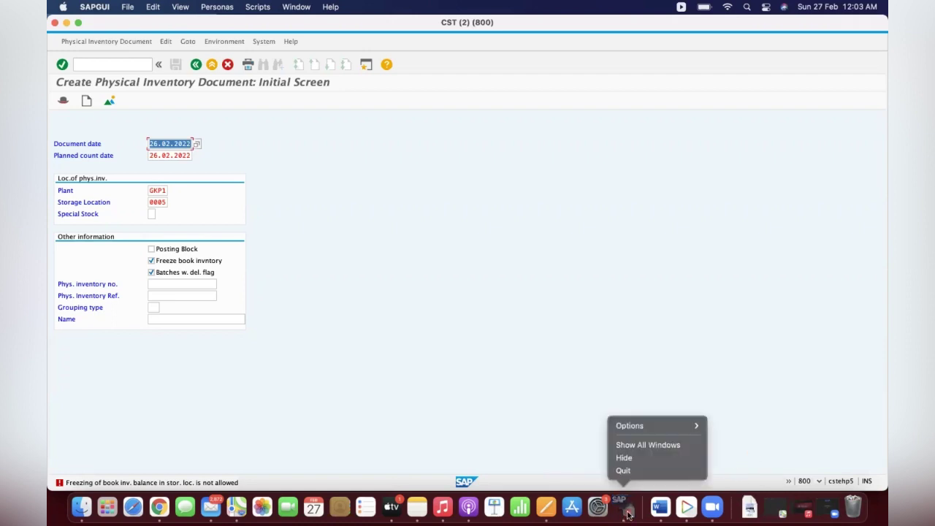
click(643, 446)
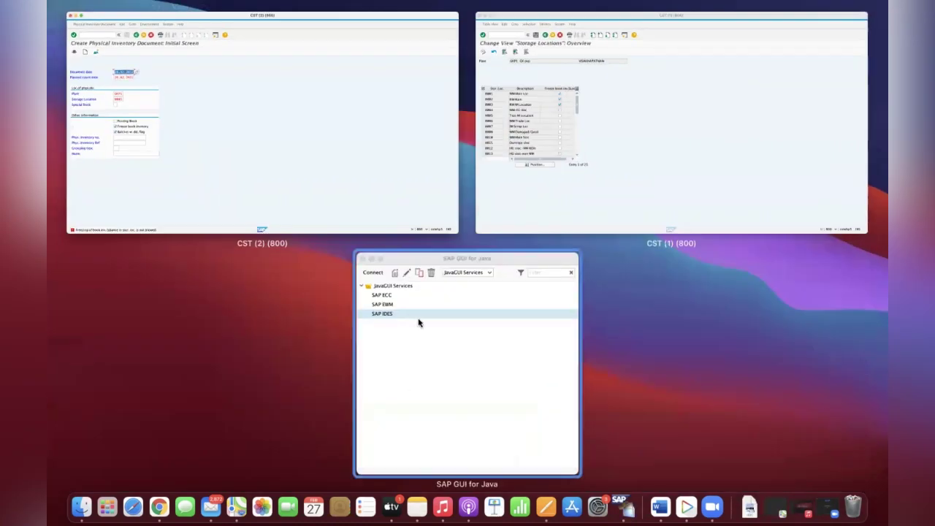
click(563, 137)
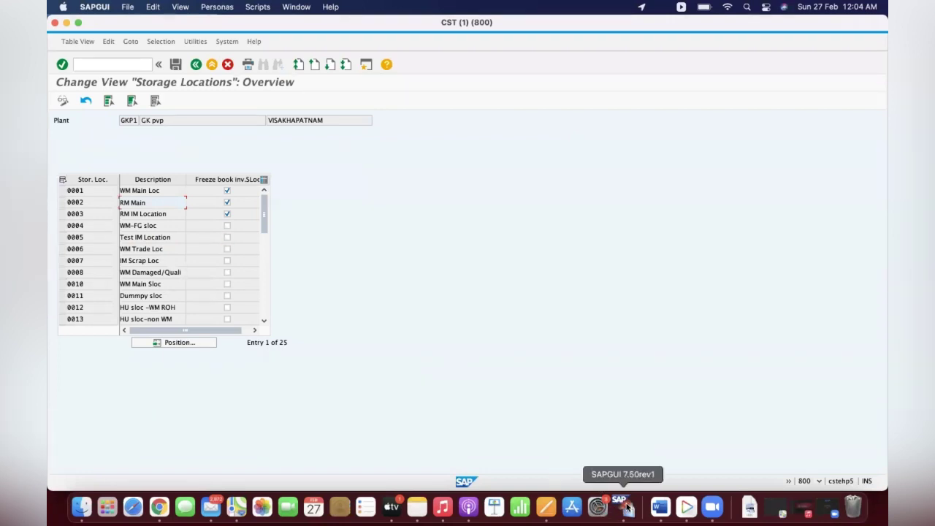
click(66, 24)
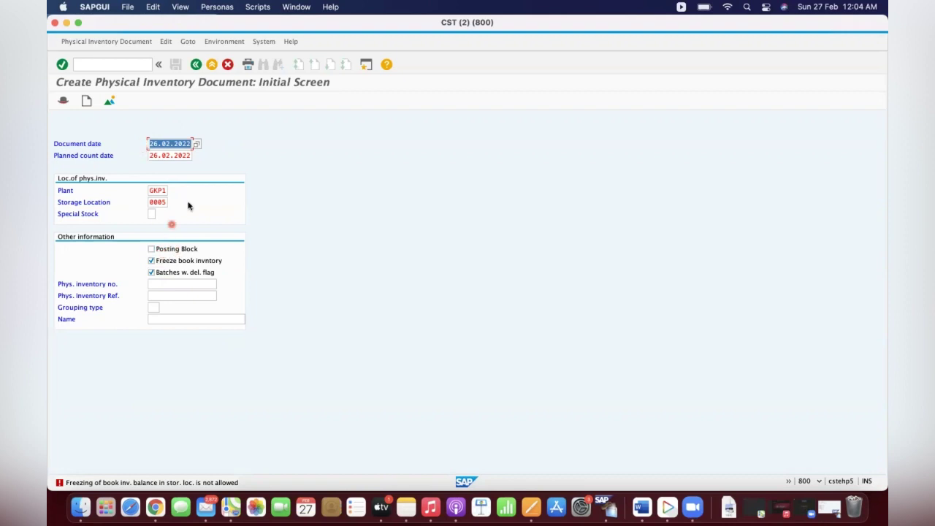
key(super+Tab)
key(super+Tab)
key(super+Tab)
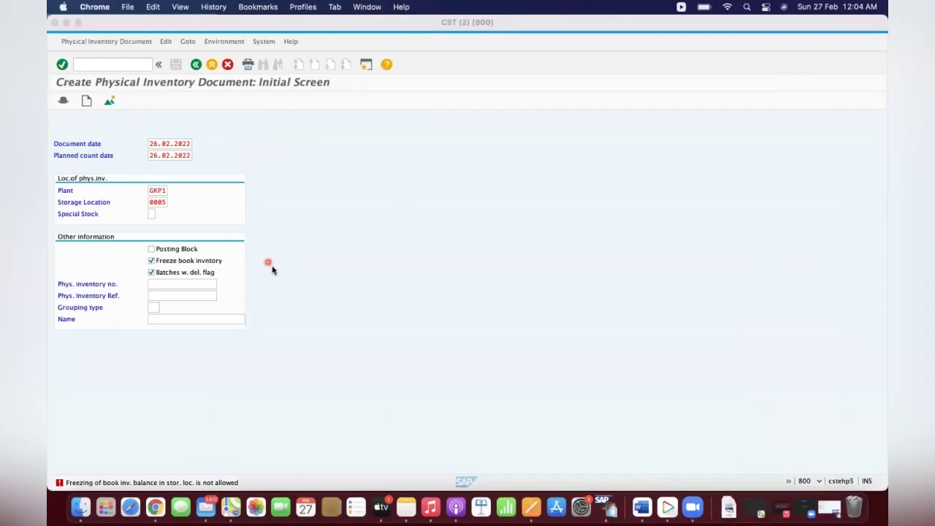
Return to the storage locations window and tick Freeze book inv. in row 0005.
right_click(614, 510)
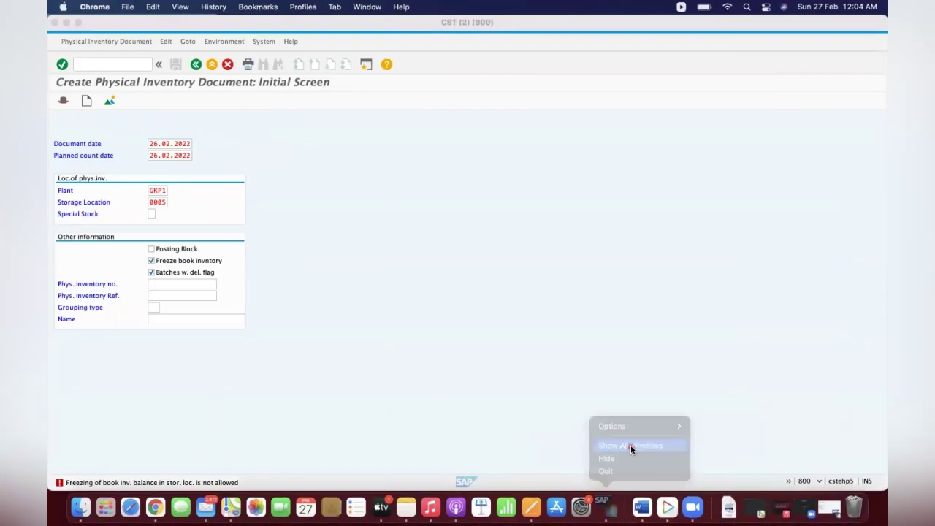
click(630, 446)
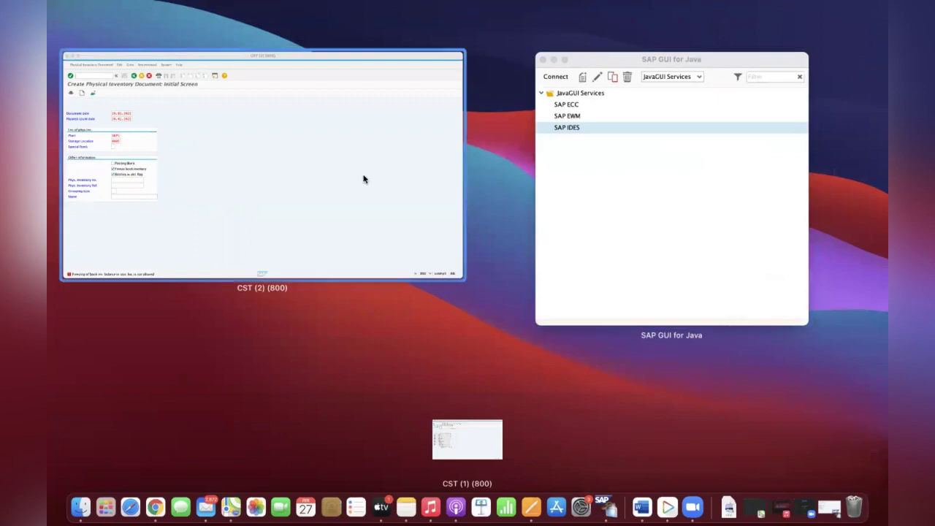
click(466, 432)
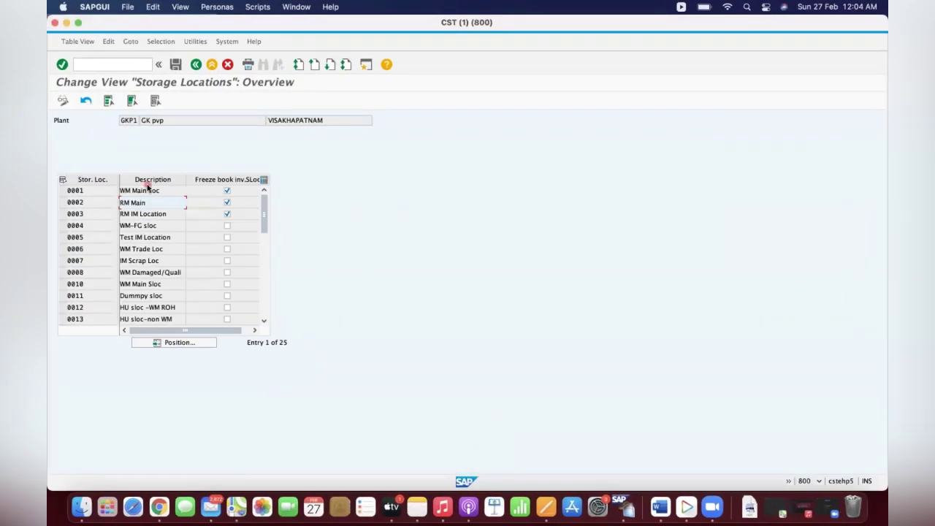
click(227, 238)
Save into a new request described 'GKCC: GP : Activation of Freeze Book Inventory for 0005 Loc'.
click(176, 65)
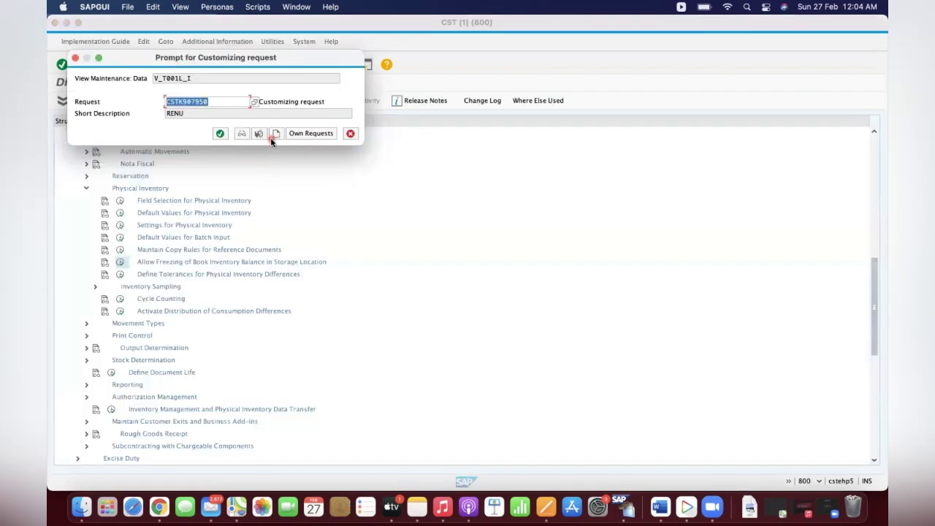
click(276, 133)
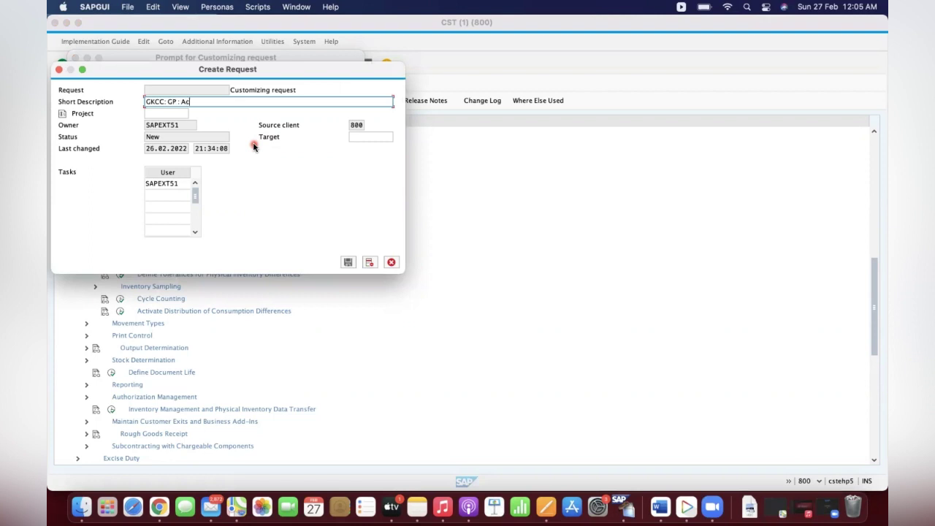
text(on of Freeze Book Inventory for 0005)
key(BackSpace)
key(BackSpace)
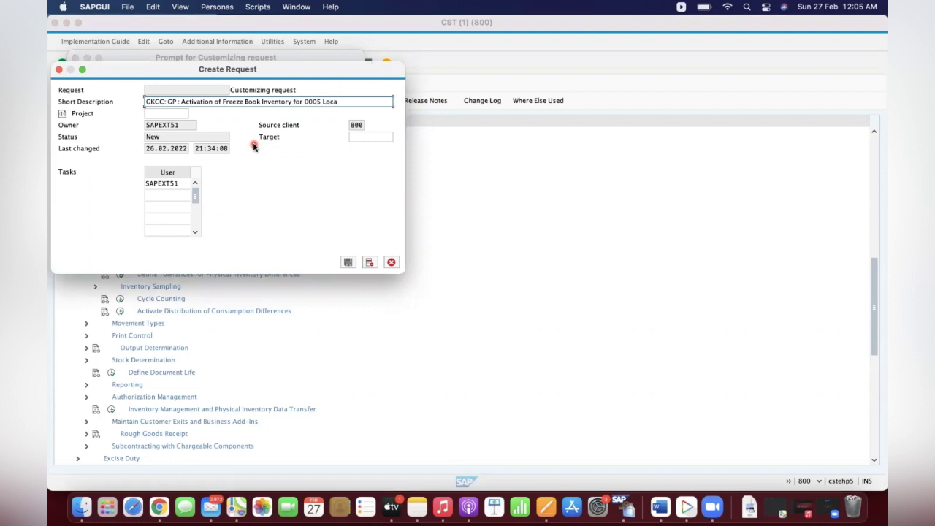
click(348, 262)
Assign the 0005 change to the new request and open SE09 in a new session via /OSE09.
click(199, 126)
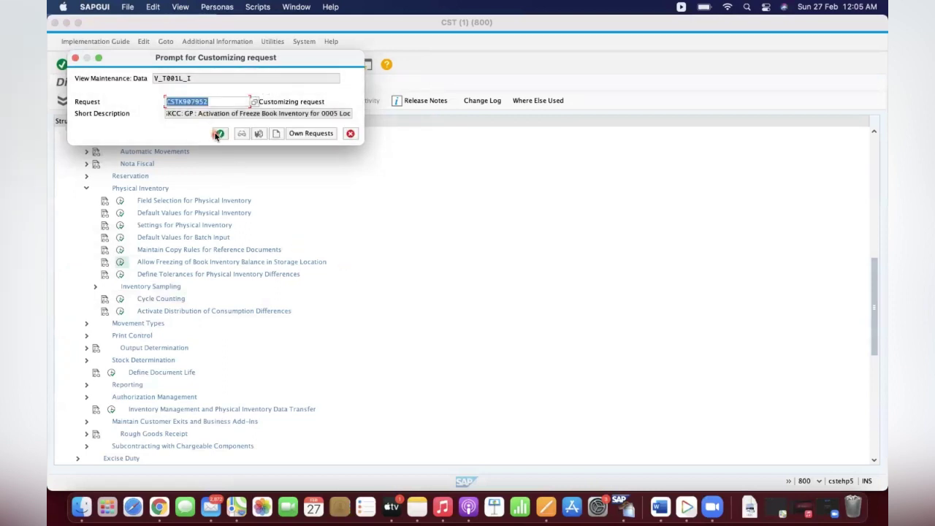
click(216, 133)
click(119, 65)
text(/OS)
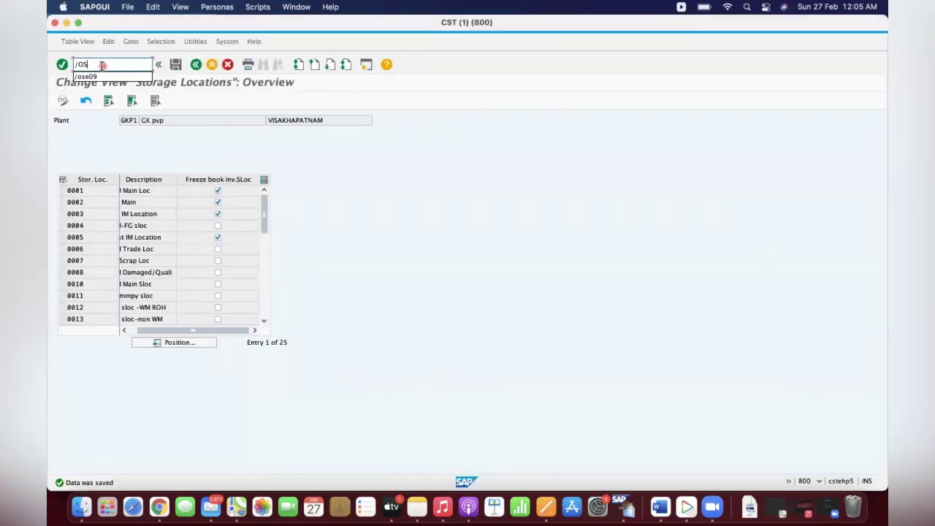
text(E09)
key(Return)
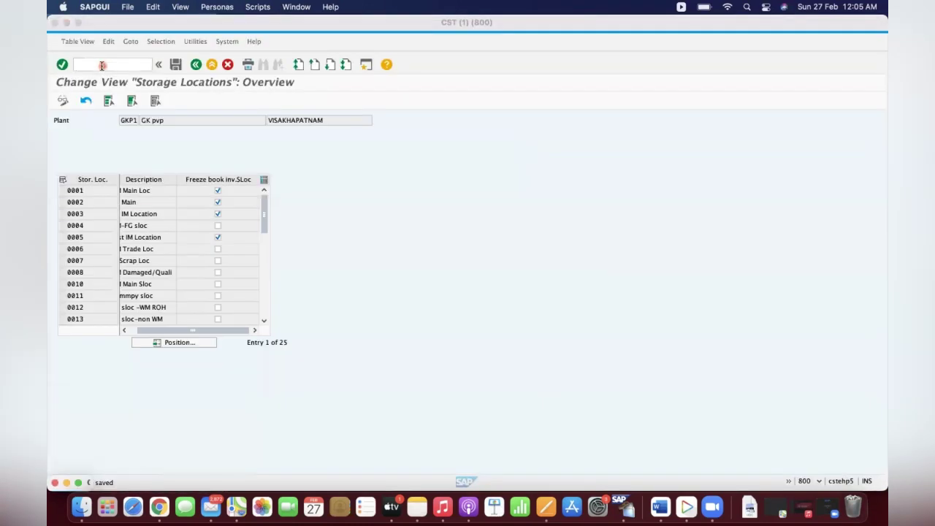
click(75, 487)
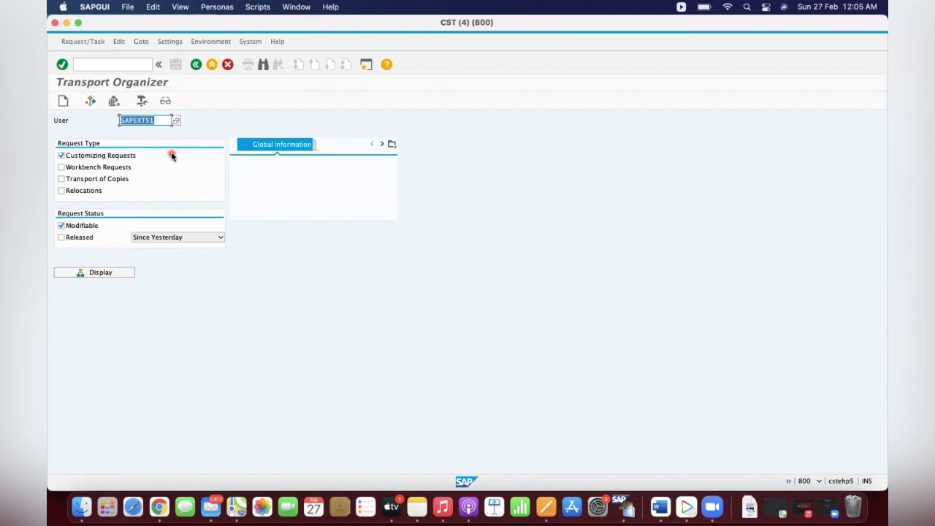
click(119, 65)
Open SCC1 and set source client 800 with Including Request Subtasks ticked.
text(/NSCC1)
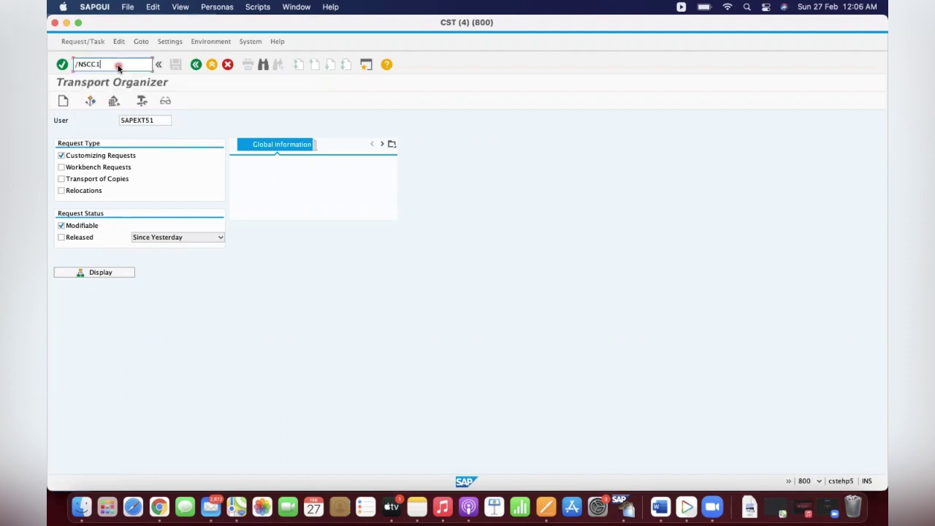
key(Return)
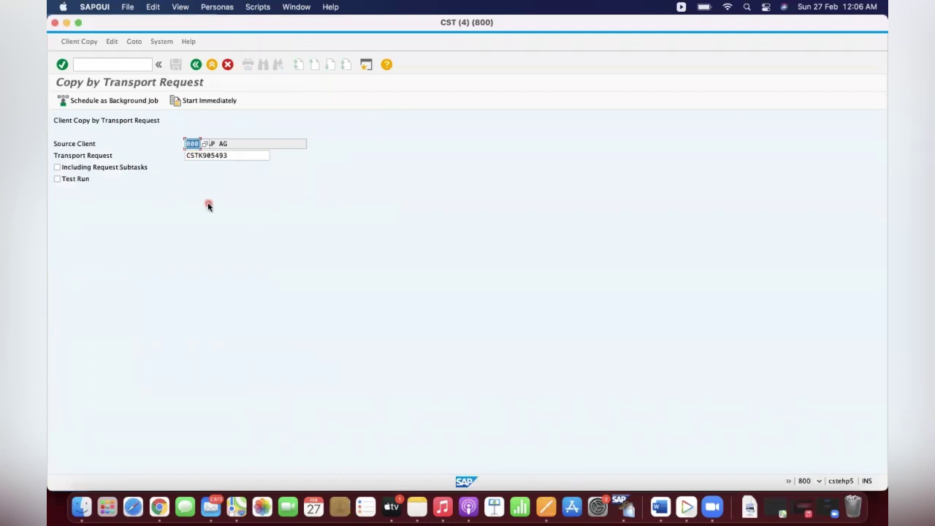
text(800)
key(Tab)
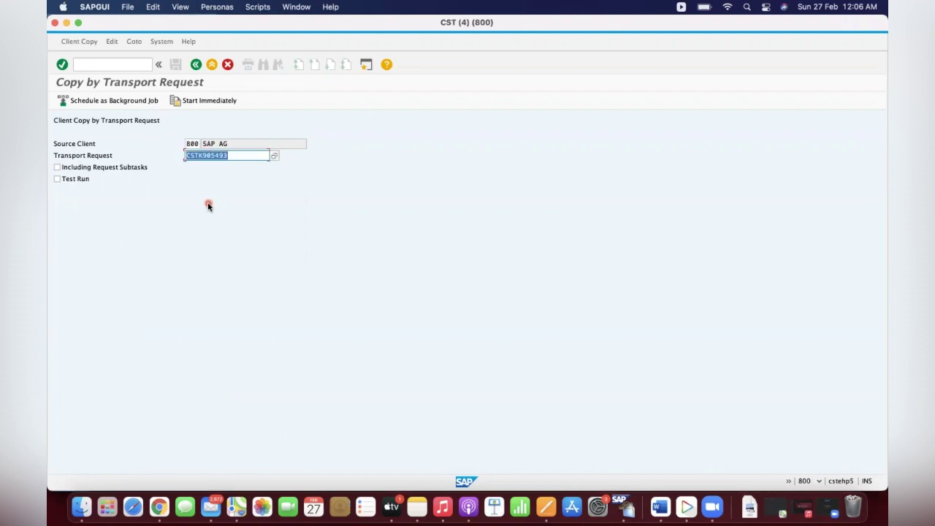
click(62, 171)
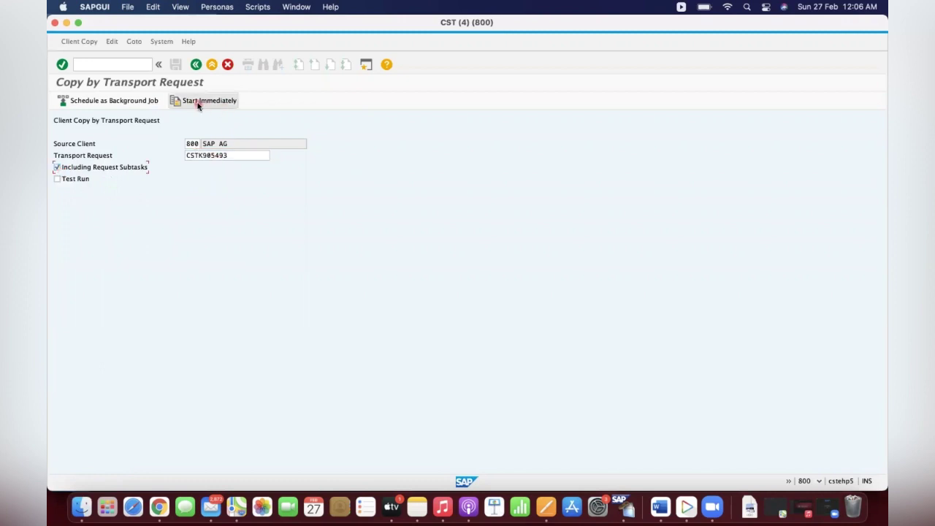
Return to the Transport Organizer with /NSE09.
click(102, 65)
text(/NSE09)
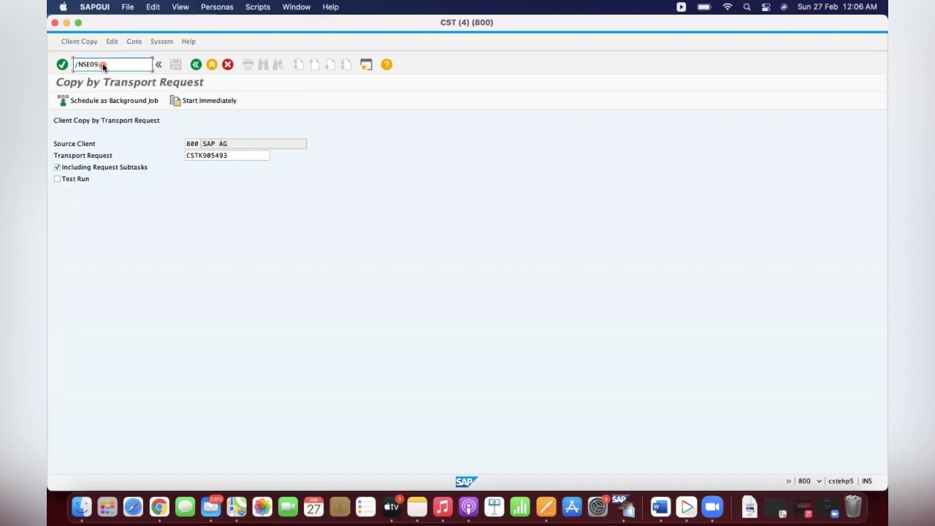
key(Return)
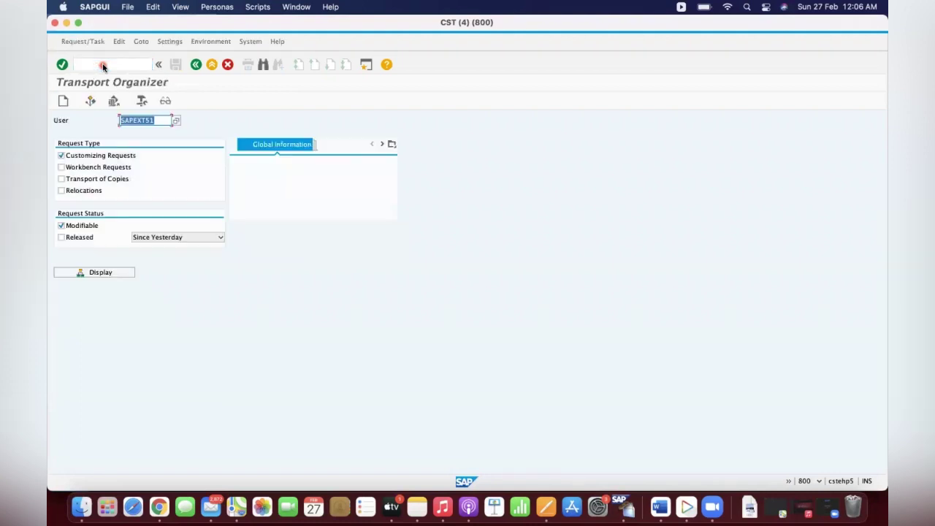
Display modifiable requests, expand CSTK907952, then release task CSTK907953 and request CSTK907952.
click(92, 273)
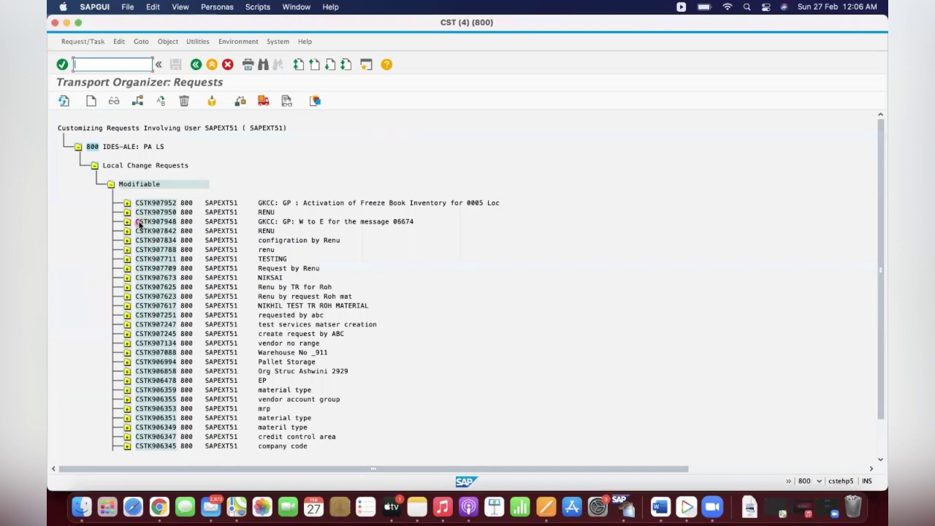
click(126, 203)
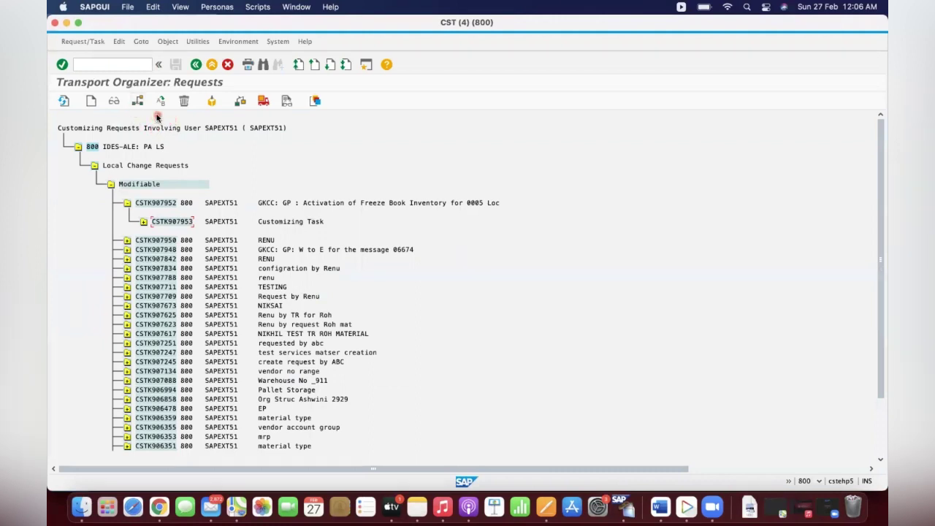
click(263, 104)
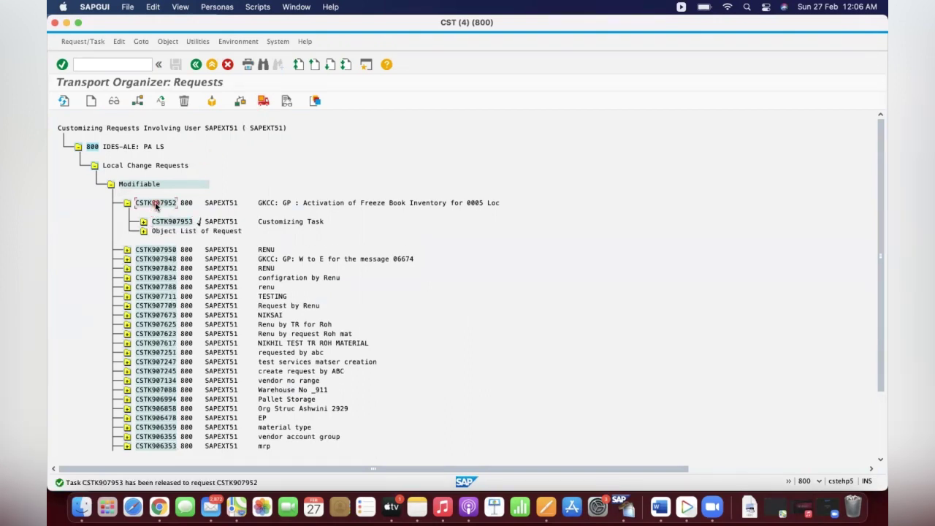
click(265, 104)
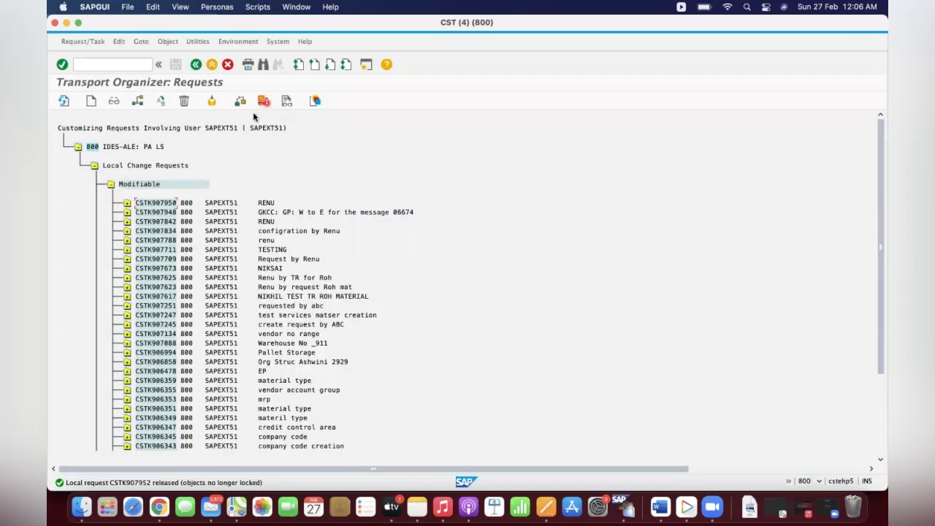
Change the selection from Modifiable to Released requests and display the list.
click(196, 64)
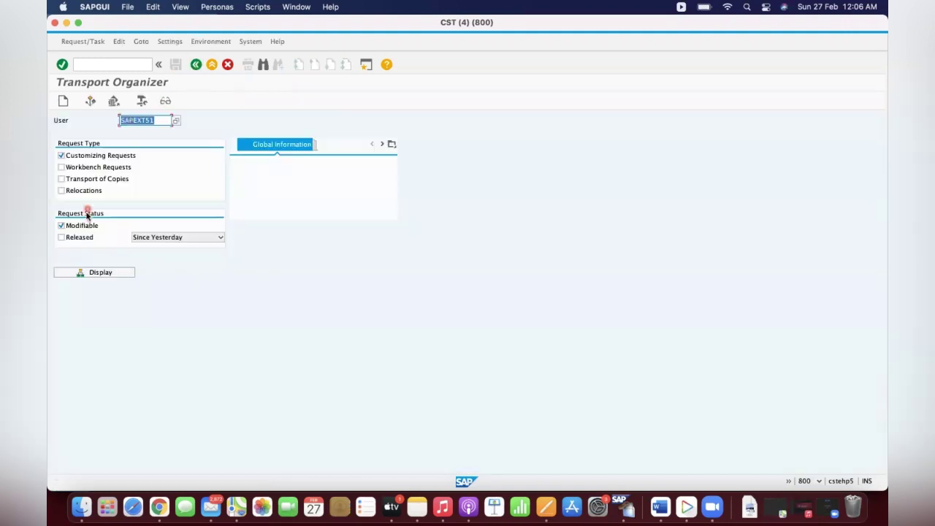
click(61, 237)
click(62, 225)
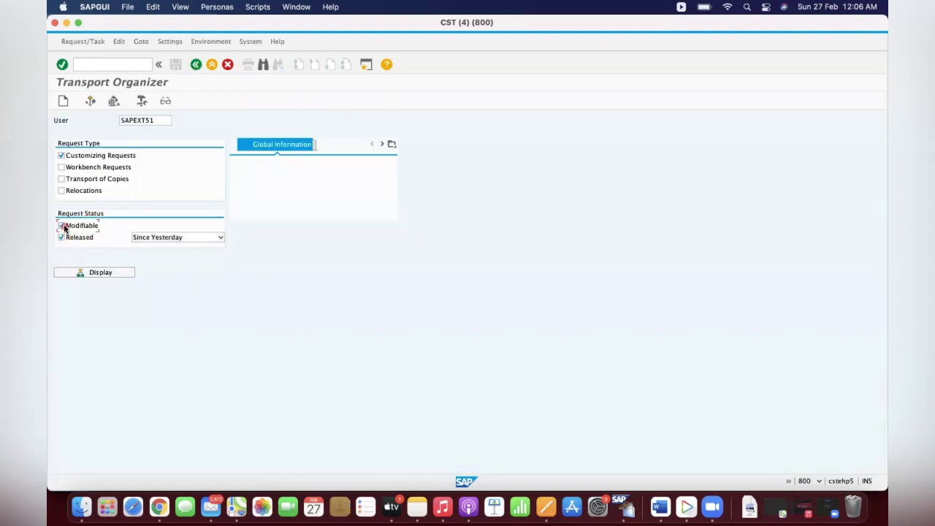
click(100, 271)
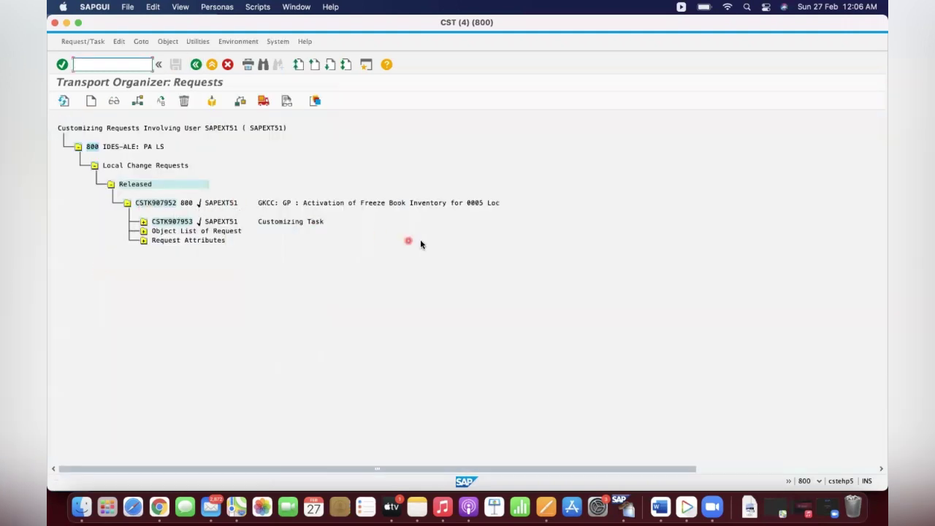
Select and copy request number CSTK907952, then enter /nstms in the command field.
click(137, 204)
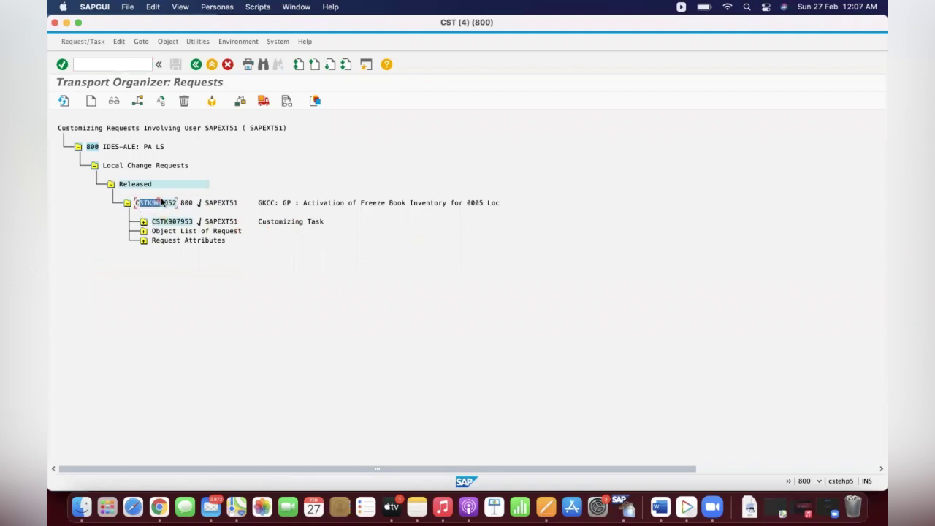
drag(136, 205, 177, 207)
click(91, 63)
text(/nstms)
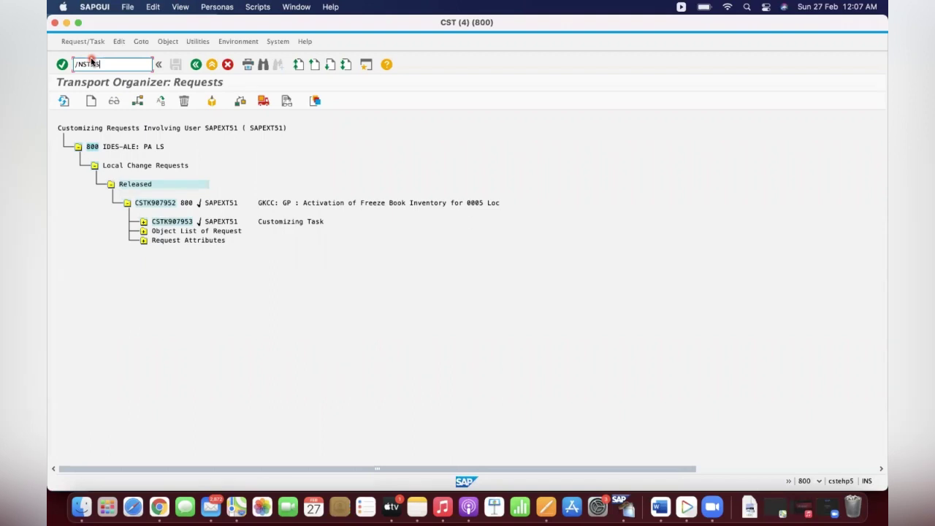
Open the Transport Management System for CST, then show all open SAP GUI windows.
key(Return)
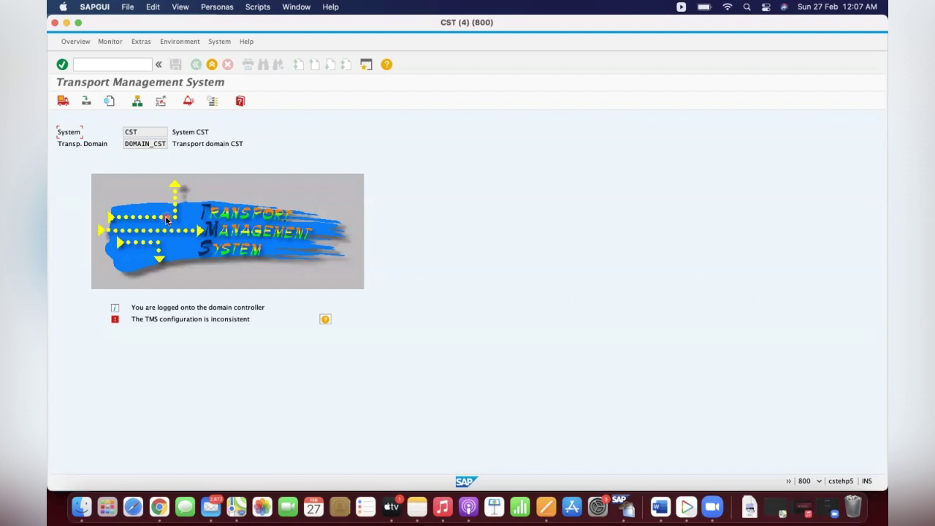
key(super+Tab)
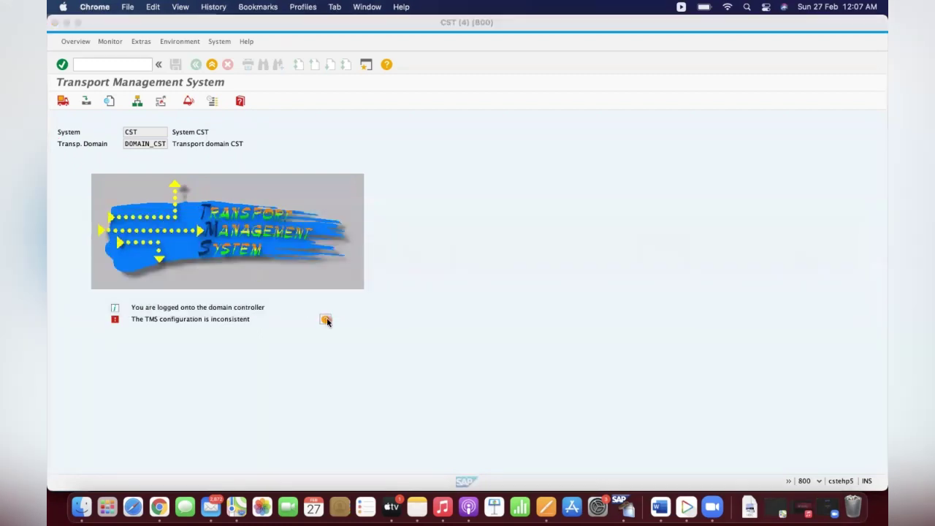
right_click(628, 505)
click(648, 444)
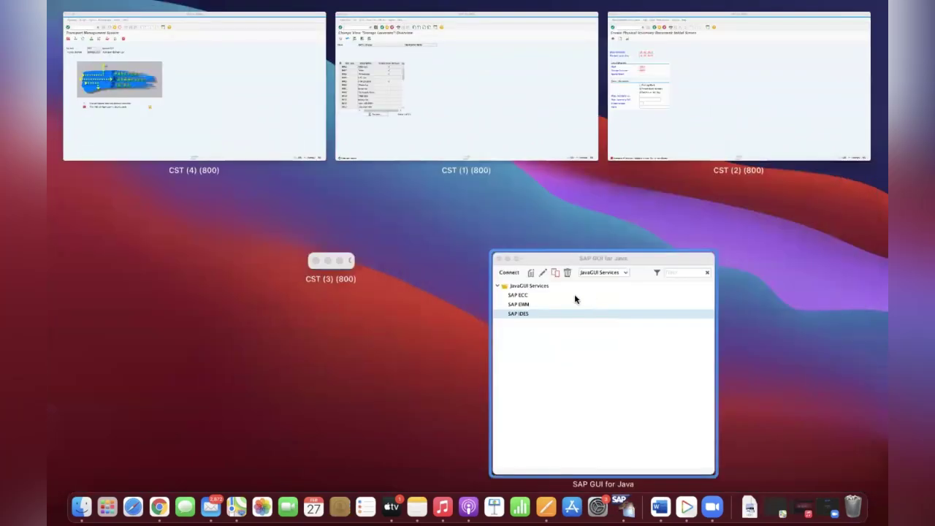
Restart MI01 for plant GKP1, location 0005 with Freeze book inventory ticked, reaching New Items.
click(693, 96)
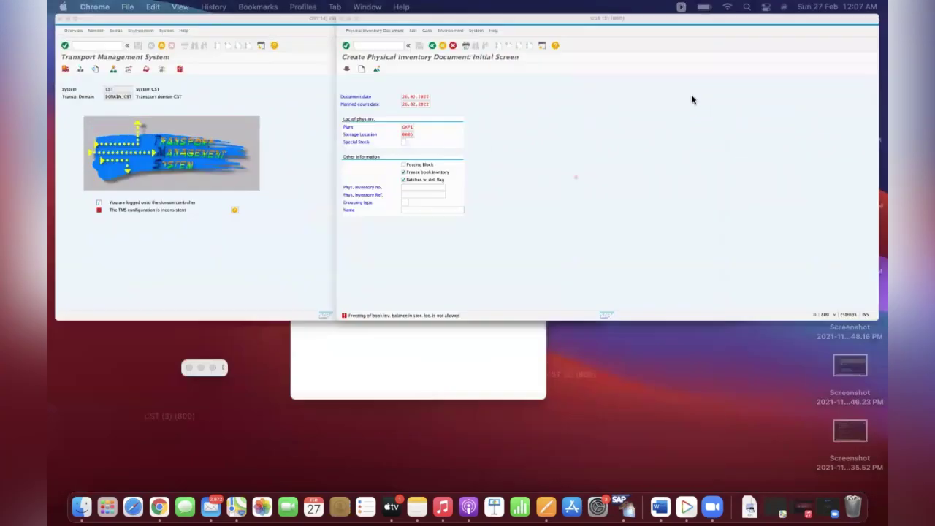
click(124, 65)
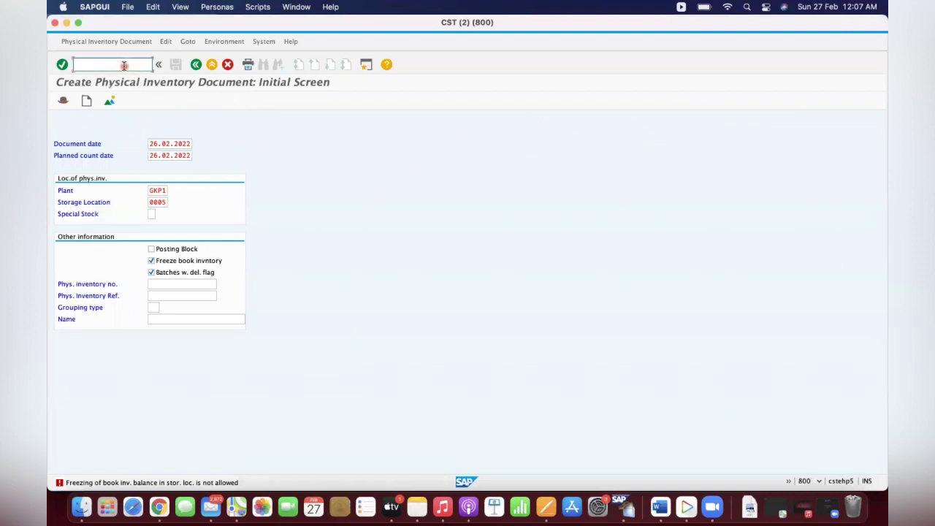
text(/NMI01)
key(Return)
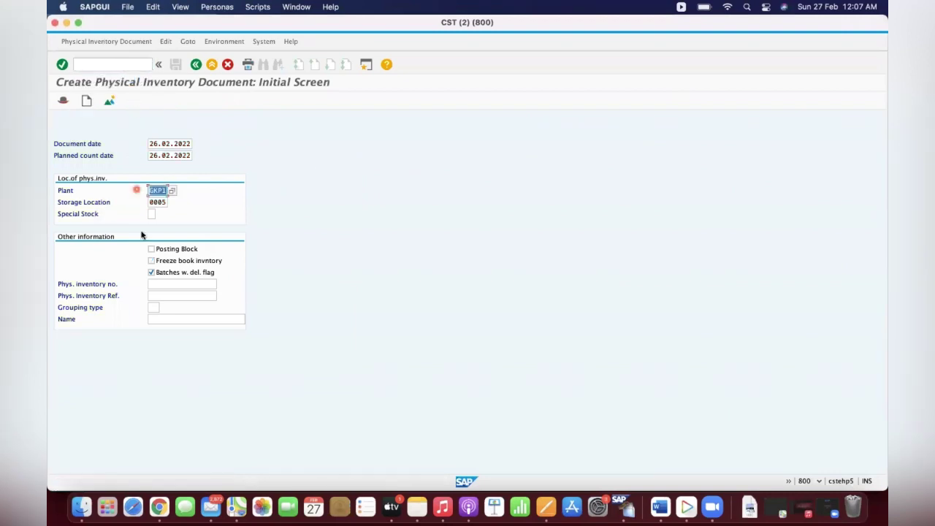
click(151, 260)
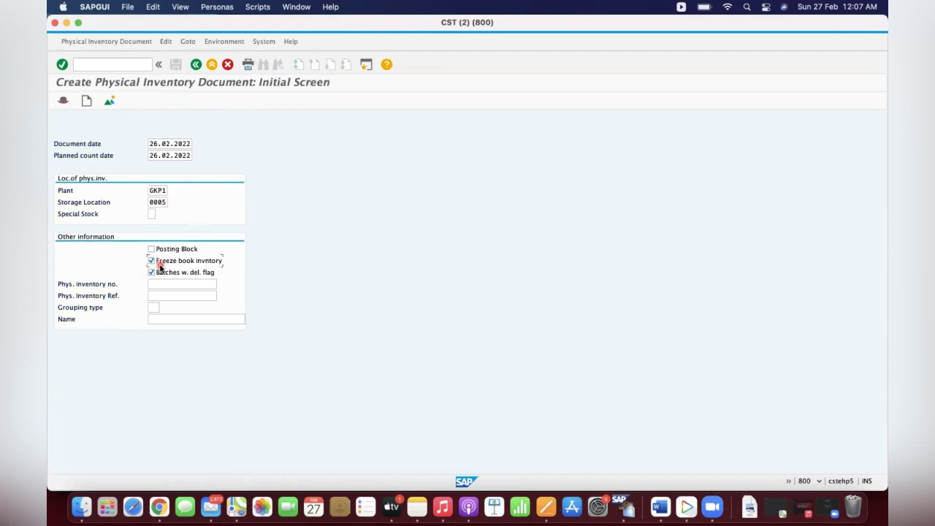
key(Return)
click(125, 67)
text(/)
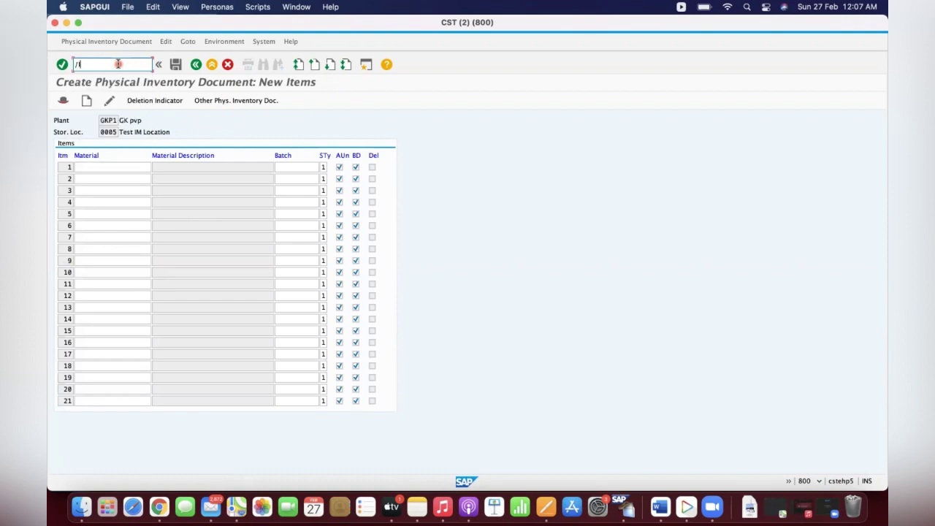